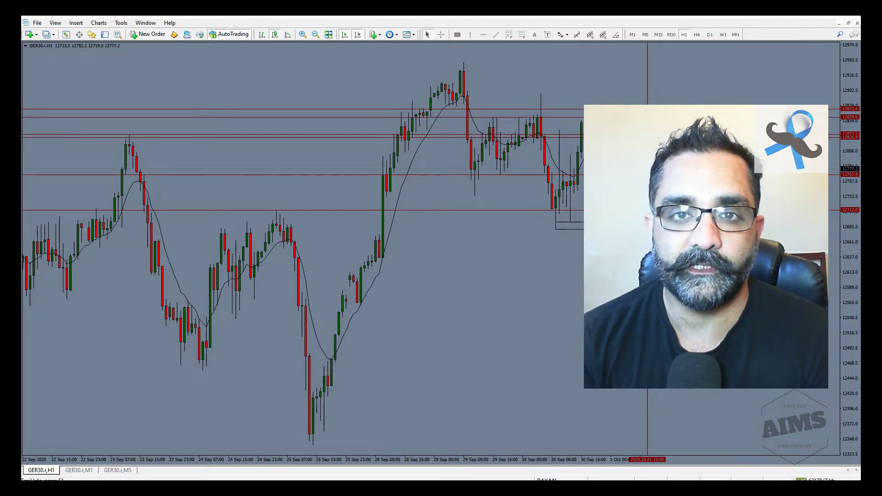
- Put the GER30 chart on M5 at the latest bars and read prices with the crosshair
click(646, 34)
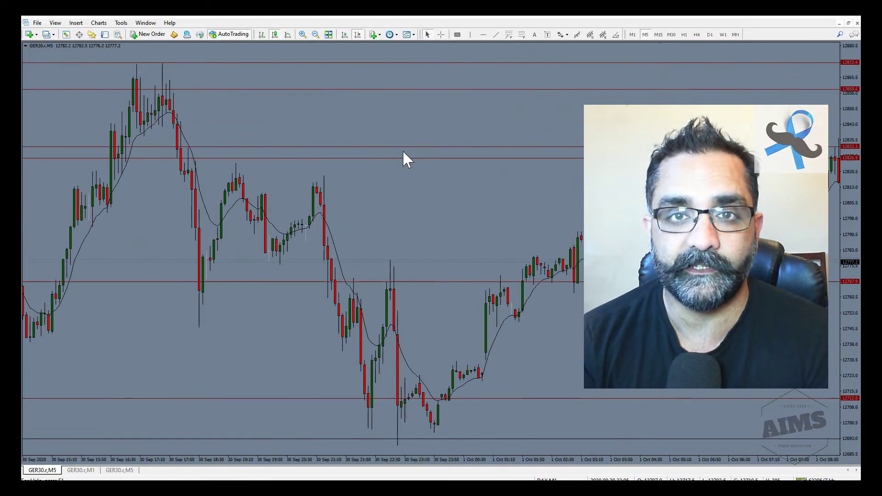
key(F8)
key(Return)
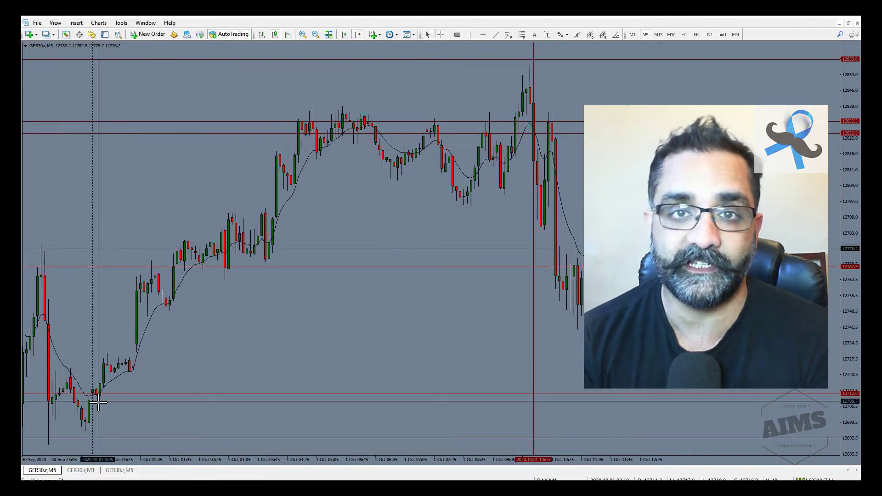
mouse_move(122, 384)
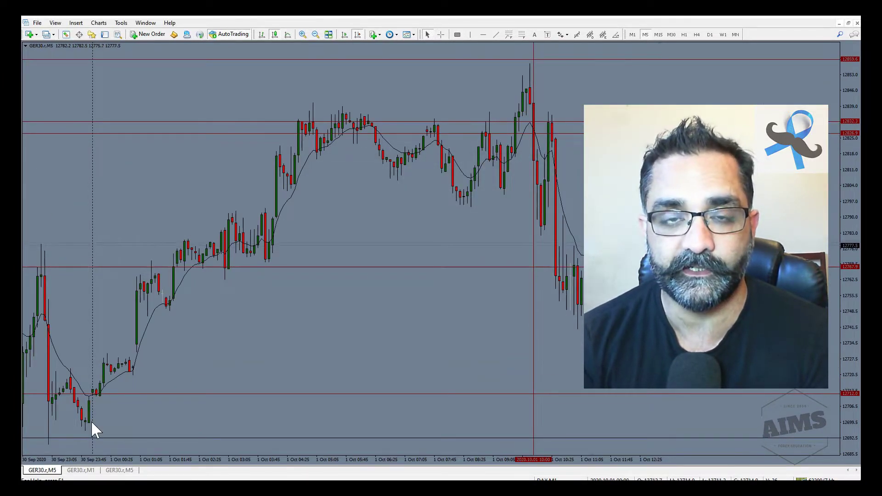
middle_click(109, 389)
- Draw two thin rectangle zones, one across the chart and one over the M1 candles
click(457, 35)
drag(458, 205, 556, 208)
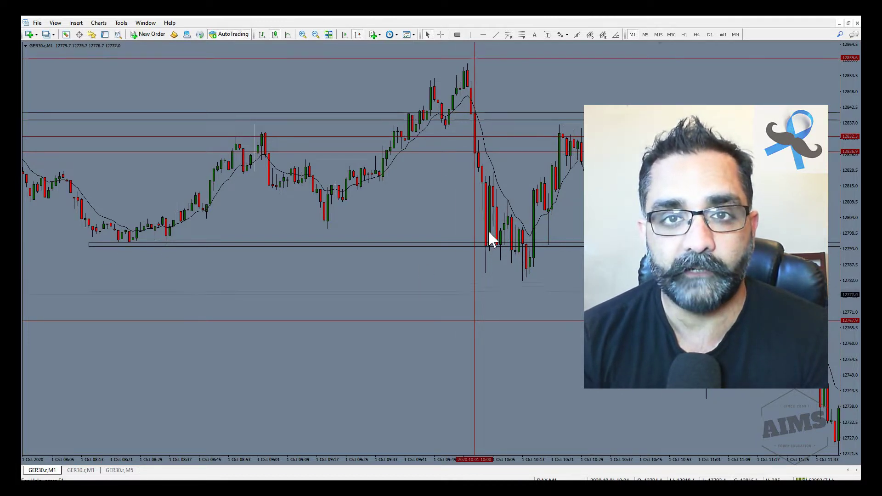
drag(486, 221, 501, 247)
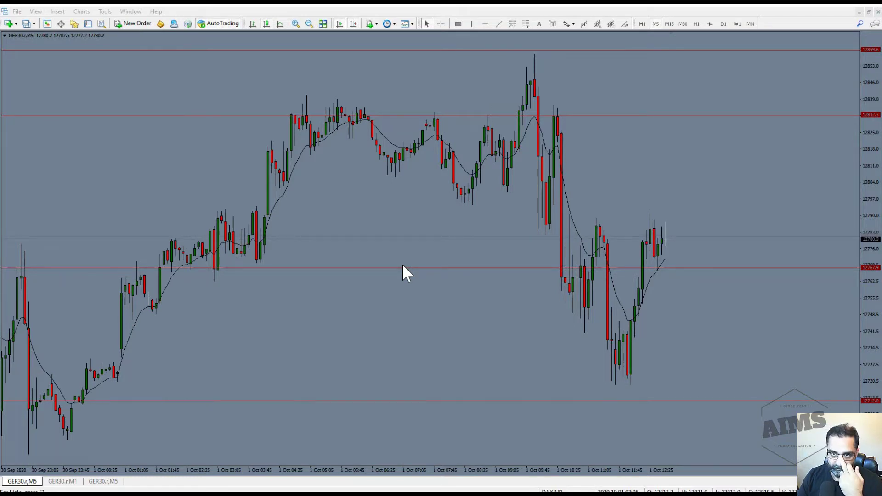
- Mark the 1 Oct 10:00 candle with a red vertical line
middle_click(533, 123)
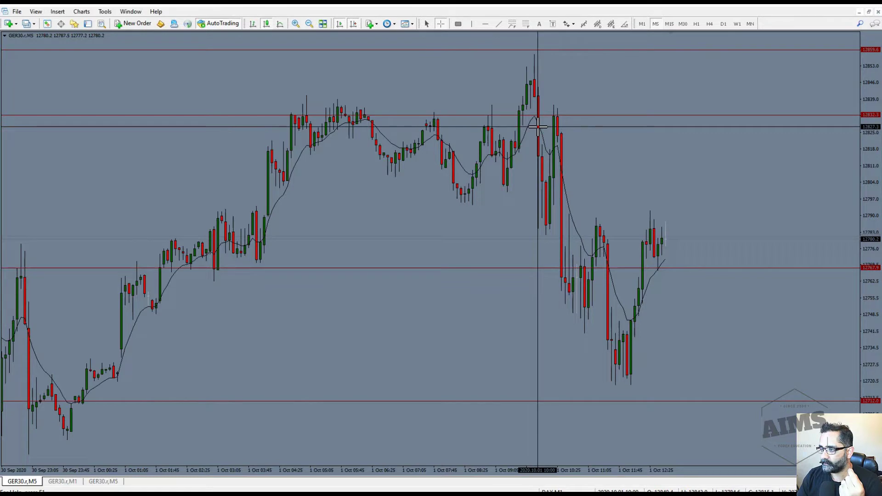
middle_click(537, 96)
click(472, 23)
drag(541, 115, 539, 114)
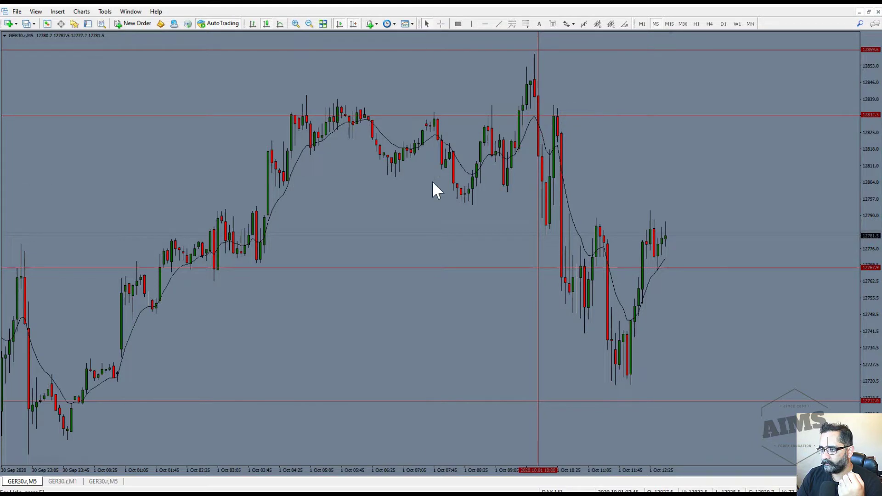
- Add a horizontal level line at 12826.5, checking the price with the crosshair
middle_click(443, 171)
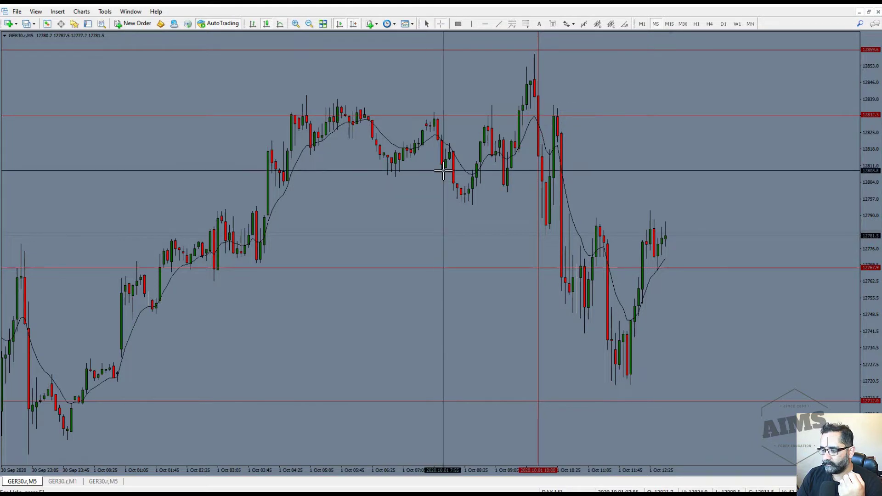
click(494, 168)
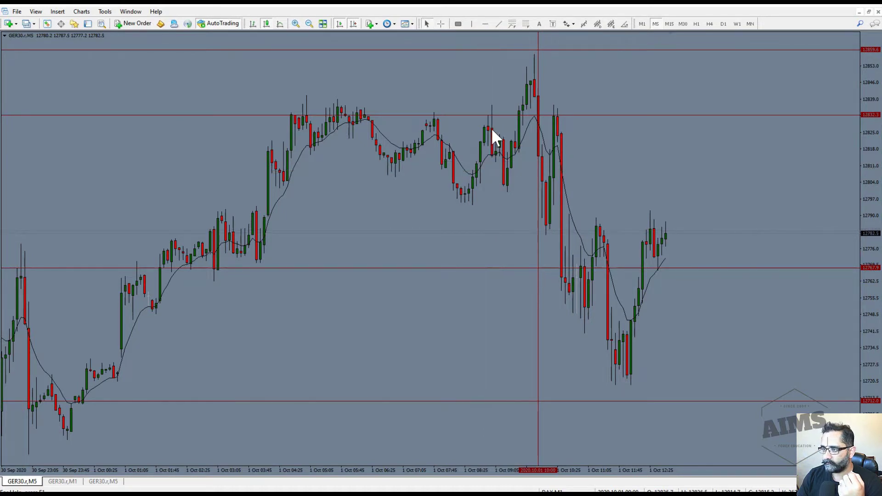
click(485, 24)
drag(496, 124, 497, 128)
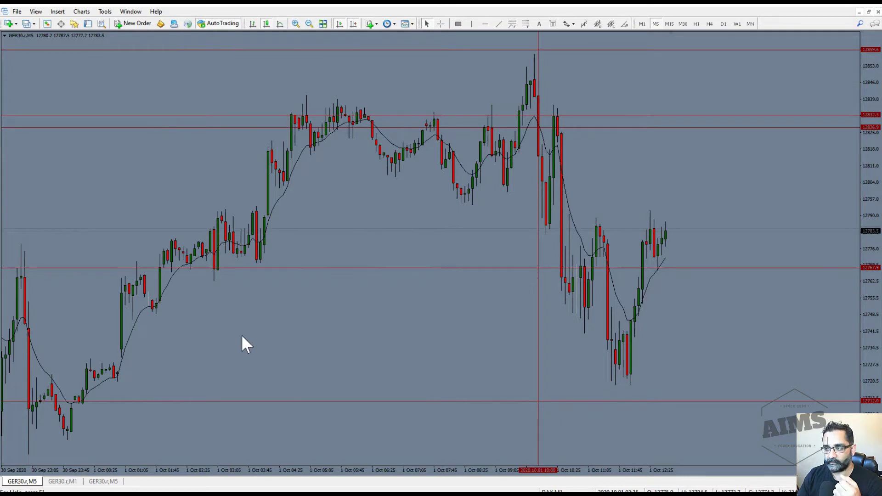
middle_click(511, 161)
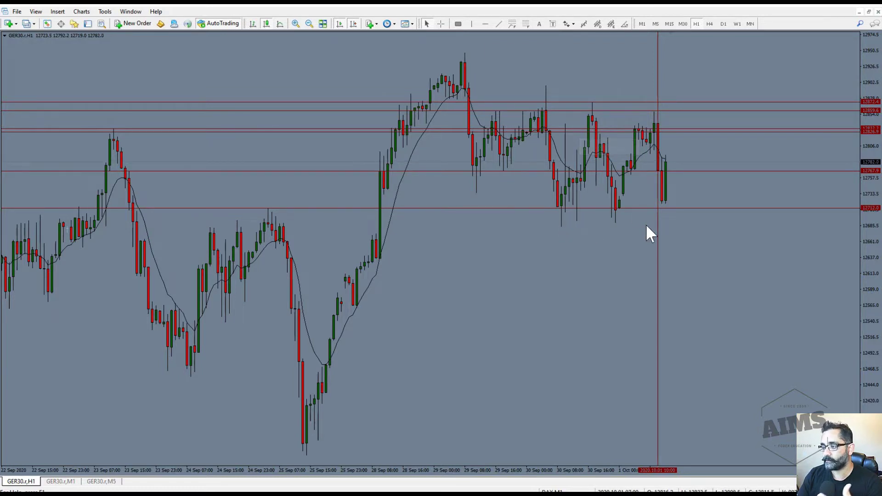
- Read the prices of the earlier swing high and the recent H1 lows with the crosshair
middle_click(654, 139)
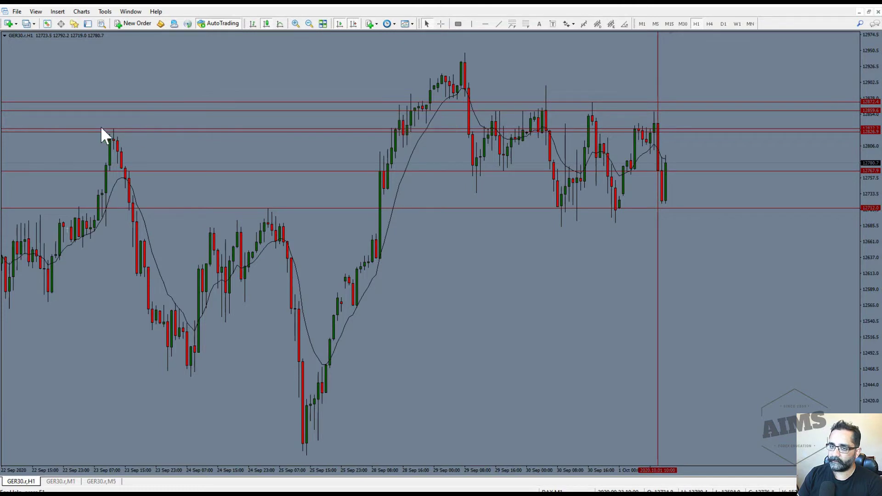
middle_click(115, 129)
middle_click(115, 128)
middle_click(114, 129)
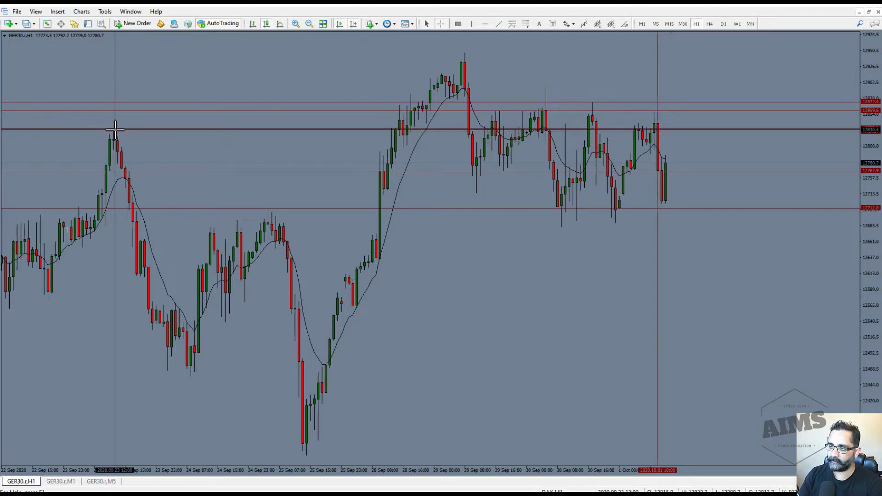
middle_click(114, 133)
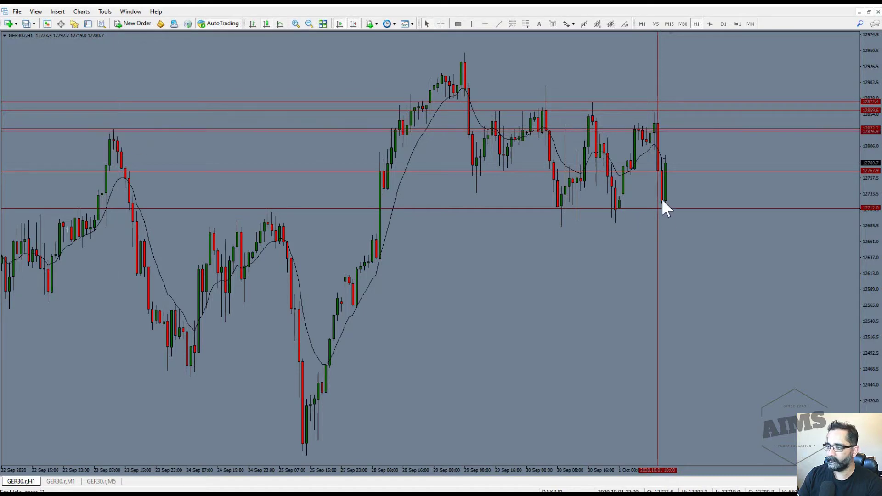
middle_click(601, 184)
middle_click(600, 184)
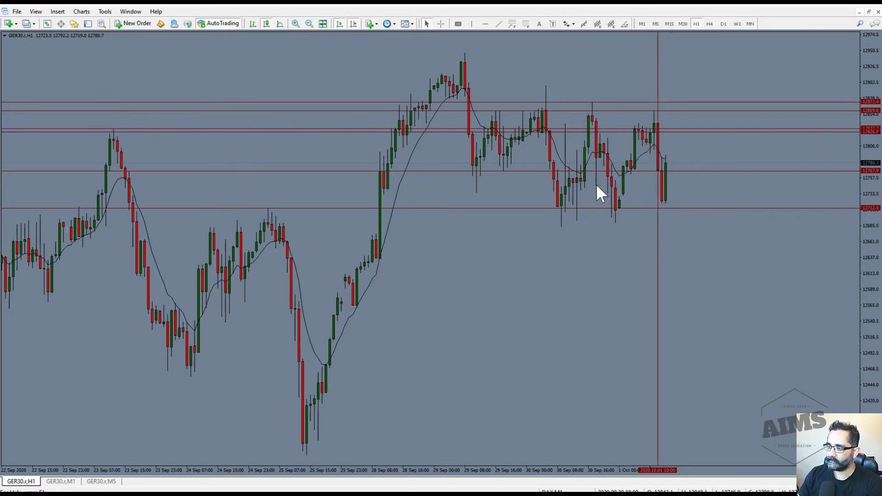
middle_click(614, 223)
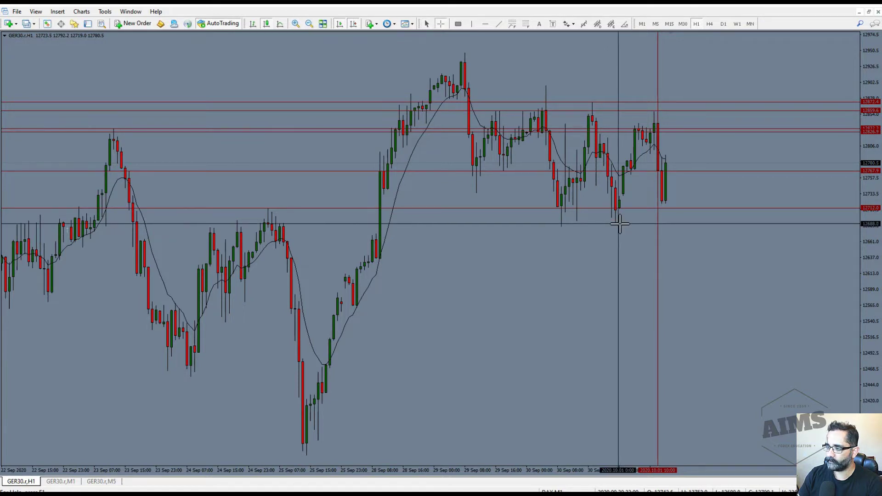
middle_click(616, 222)
middle_click(561, 228)
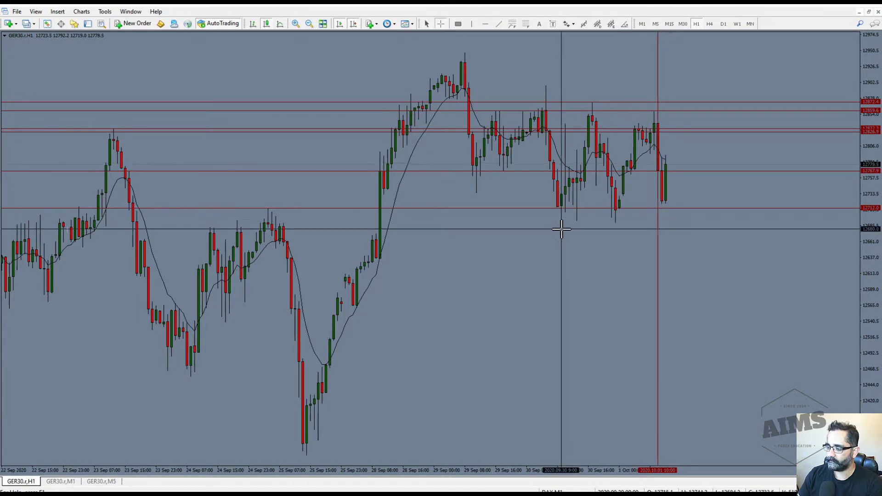
middle_click(564, 228)
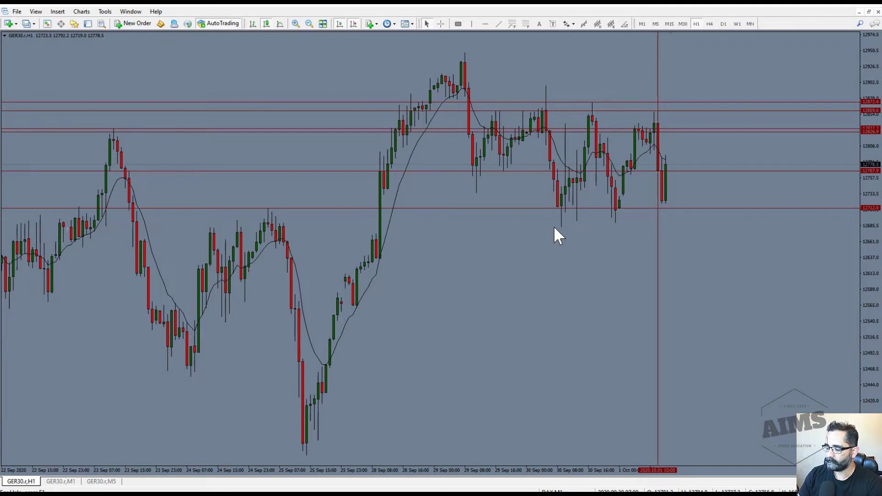
- Draw a thin support rectangle around 12690 beneath the 30 Sep–1 Oct lows
middle_click(562, 224)
middle_click(592, 219)
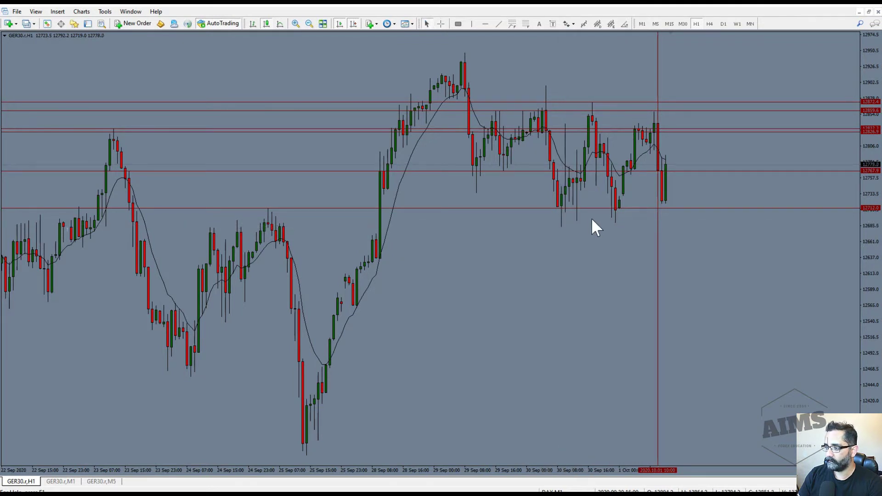
click(458, 24)
mouse_move(562, 225)
mouse_down()
mouse_move(750, 223)
mouse_move(743, 228)
mouse_up()
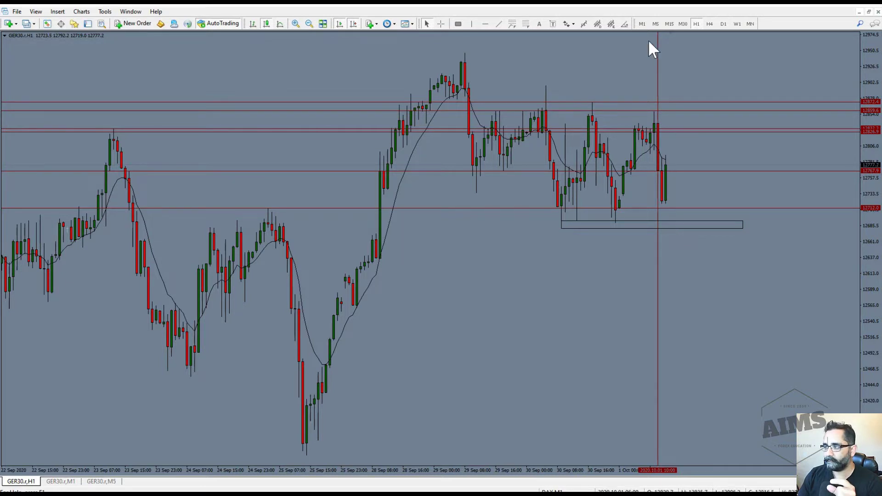
- Switch GER30 to M5 and turn on period separators in chart Properties
click(656, 23)
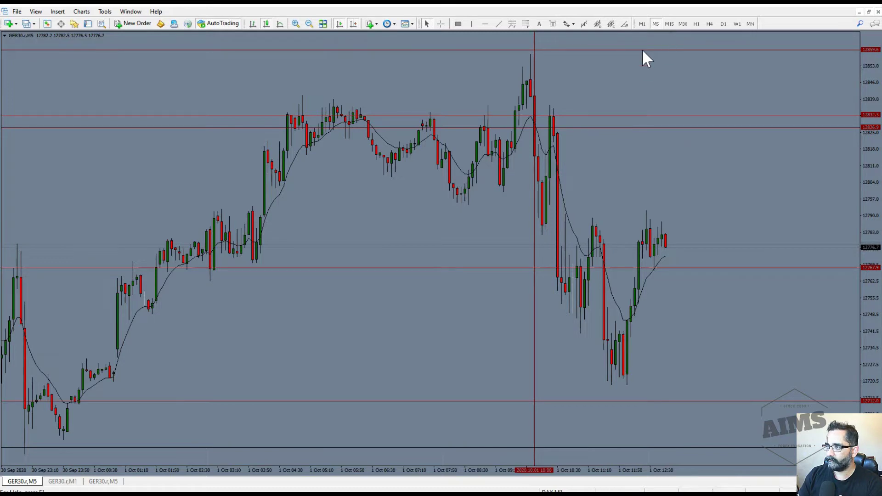
scroll(401, 146, up, 8)
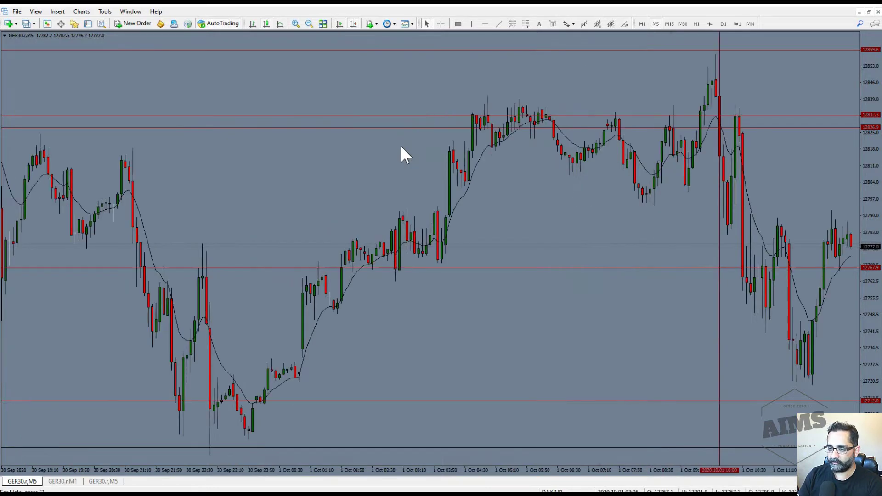
scroll(400, 146, down, 8)
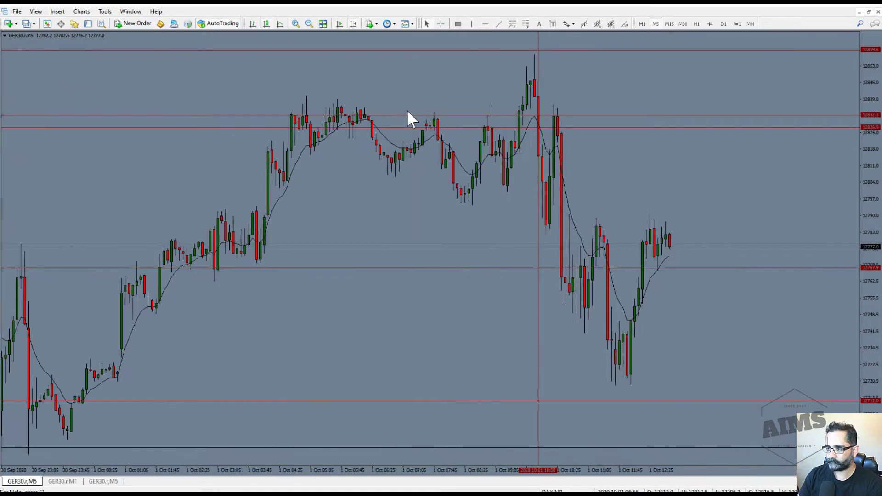
key(F8)
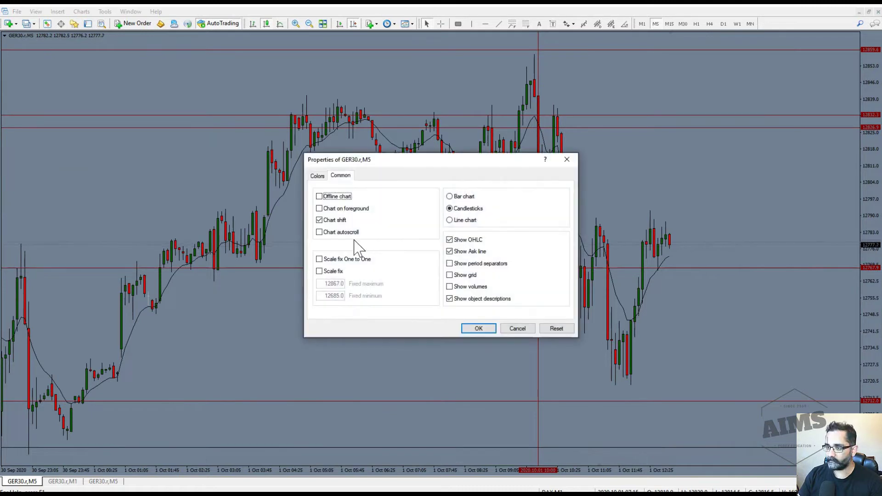
click(449, 264)
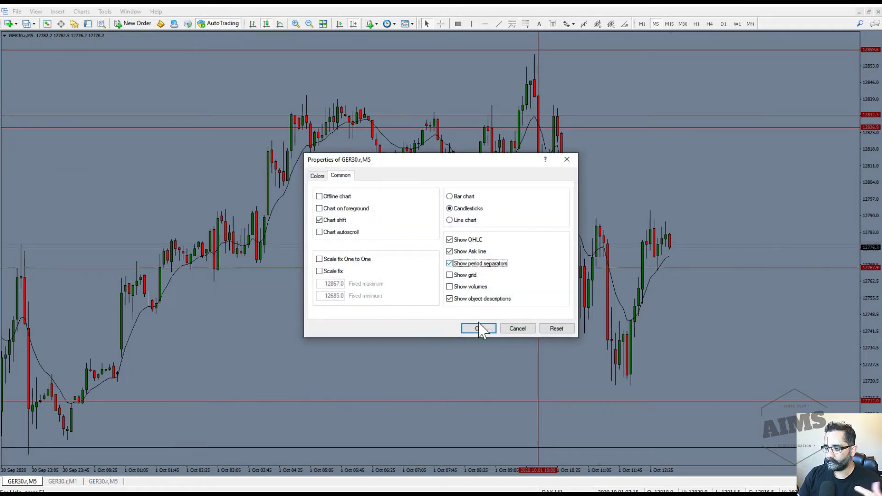
click(479, 328)
- Check prices near the lower-left candles and lows with the crosshair
middle_click(109, 368)
click(79, 406)
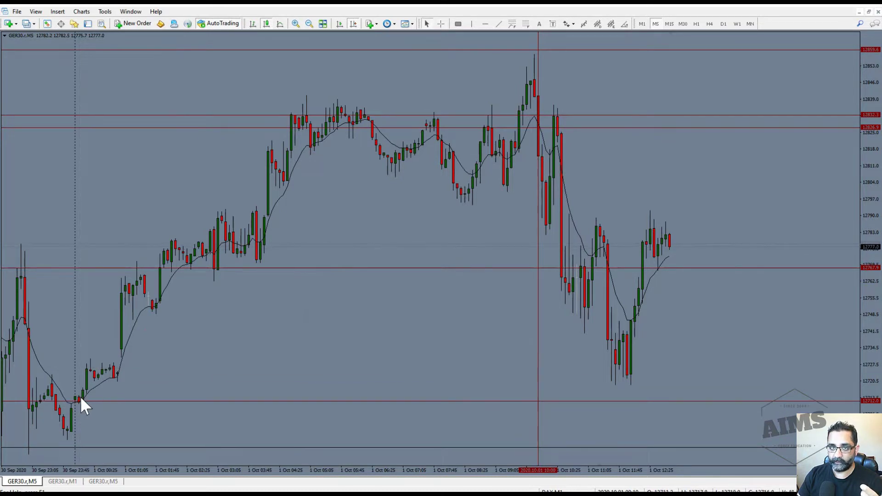
mouse_move(104, 385)
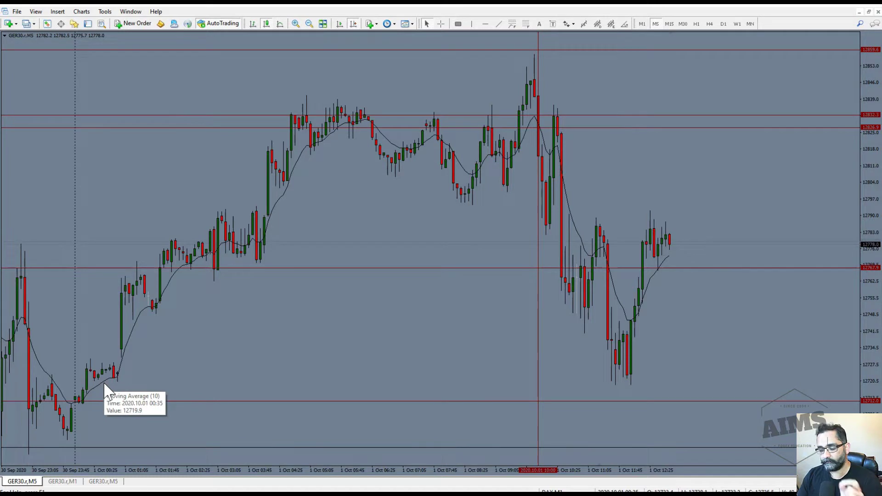
middle_click(77, 366)
click(78, 422)
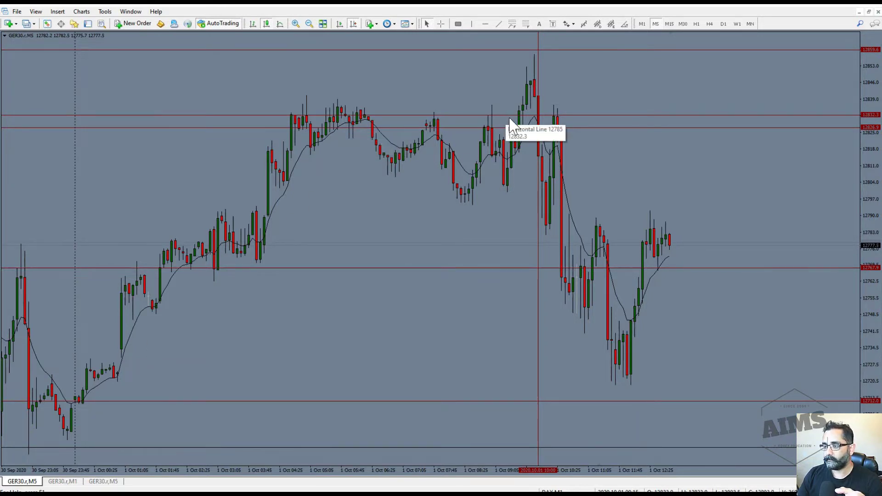
middle_click(92, 403)
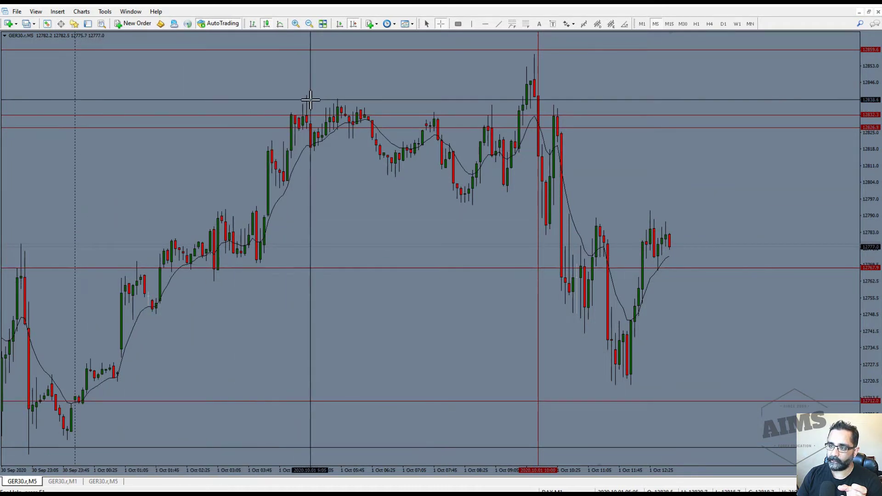
middle_click(418, 202)
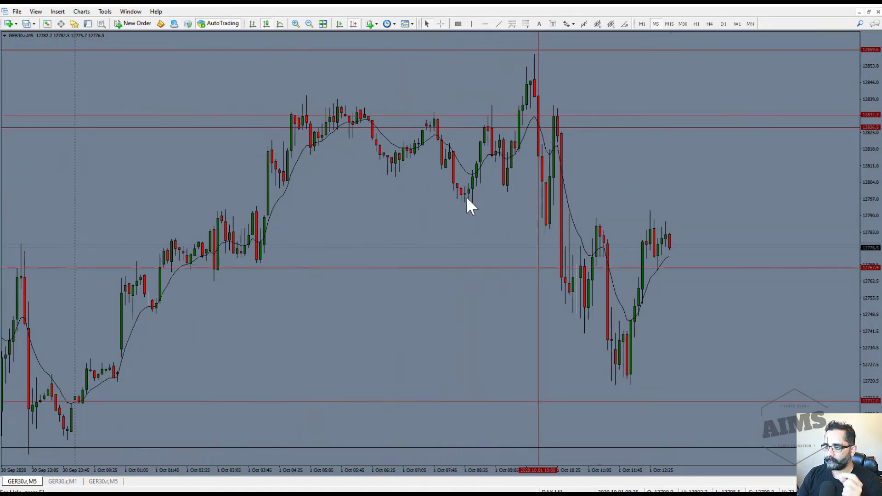
- Draw thin zones at 12797 lows and 12839 highs, then show M1 with earlier bars
click(458, 24)
drag(457, 206, 616, 206)
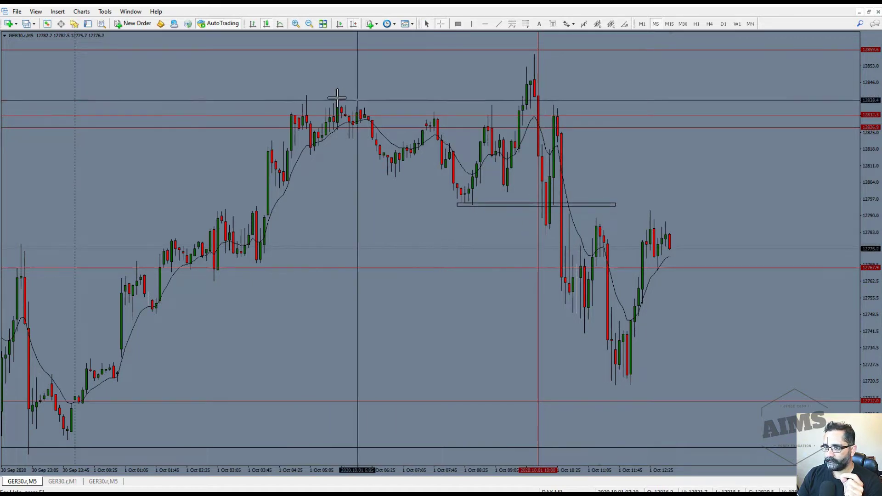
click(458, 23)
drag(306, 101, 670, 96)
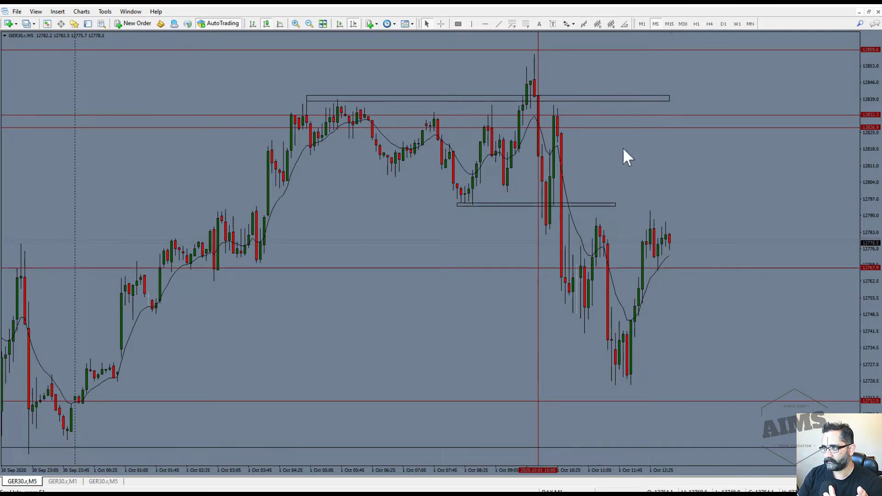
click(642, 24)
drag(251, 197, 436, 197)
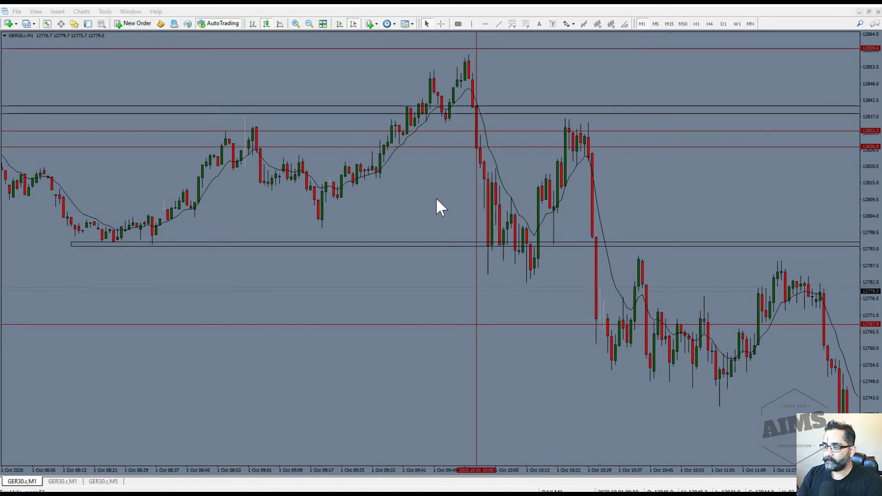
mouse_move(487, 115)
mouse_down()
mouse_move(478, 120)
mouse_move(475, 111)
mouse_up()
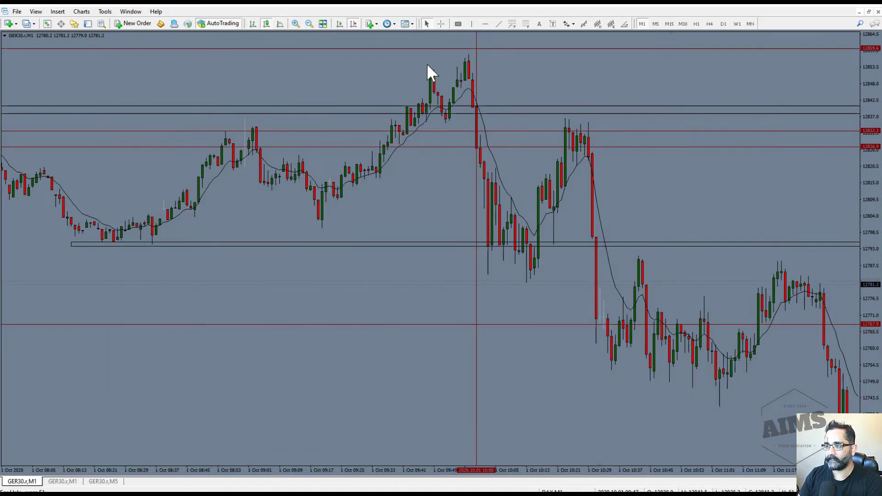
key(ctrl+f)
key(Escape)
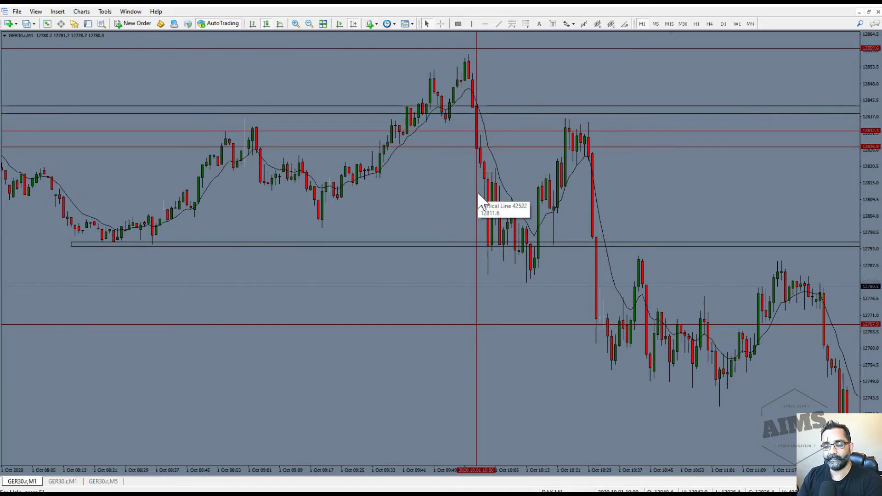
middle_click(460, 174)
click(468, 181)
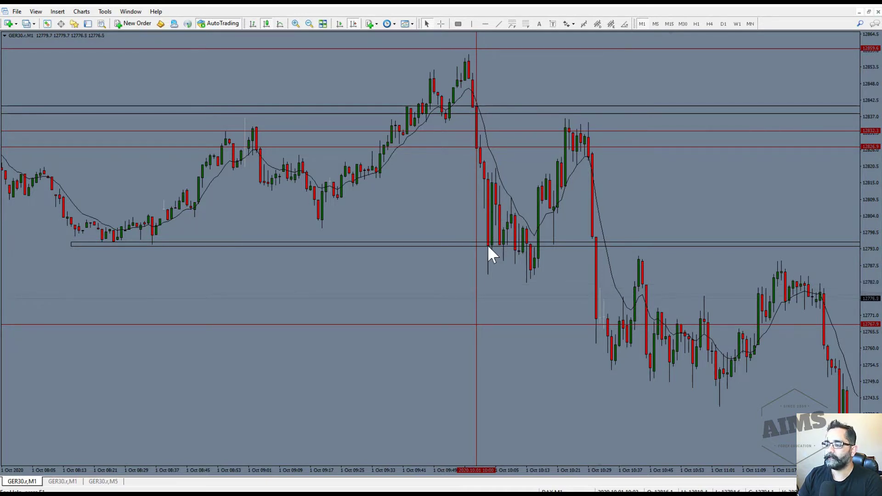
mouse_move(488, 249)
click(458, 24)
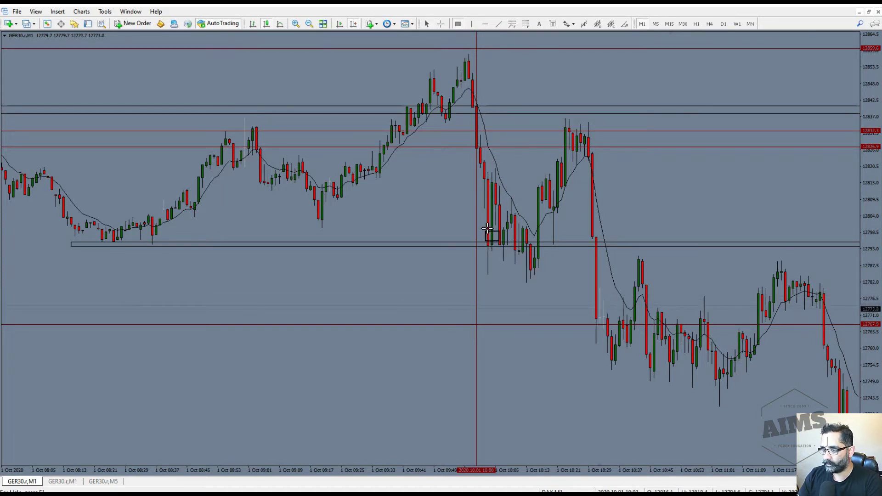
click(504, 247)
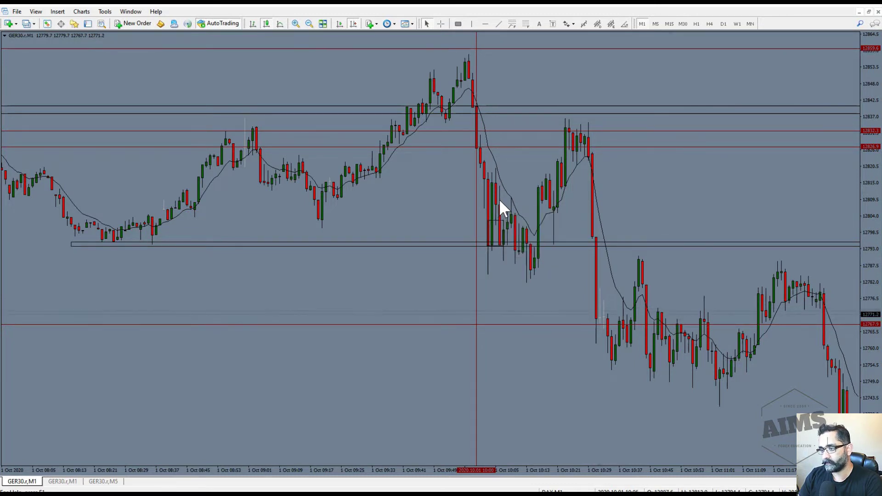
middle_click(498, 228)
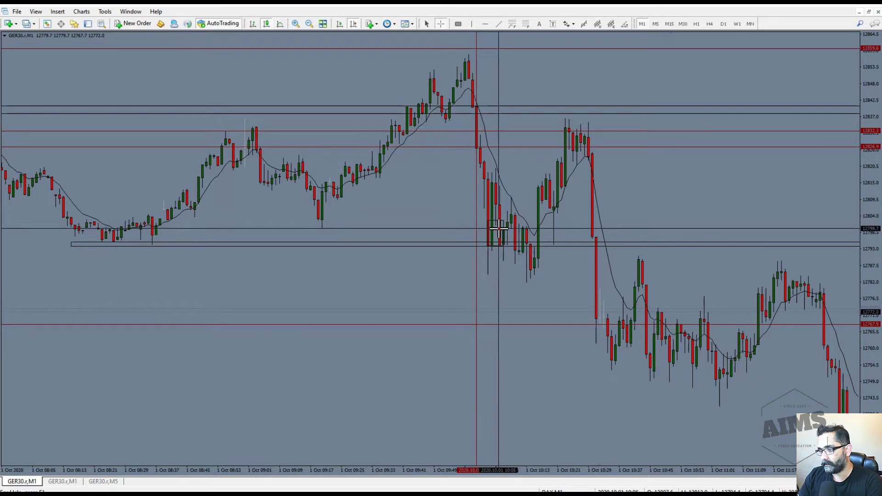
drag(500, 226, 497, 171)
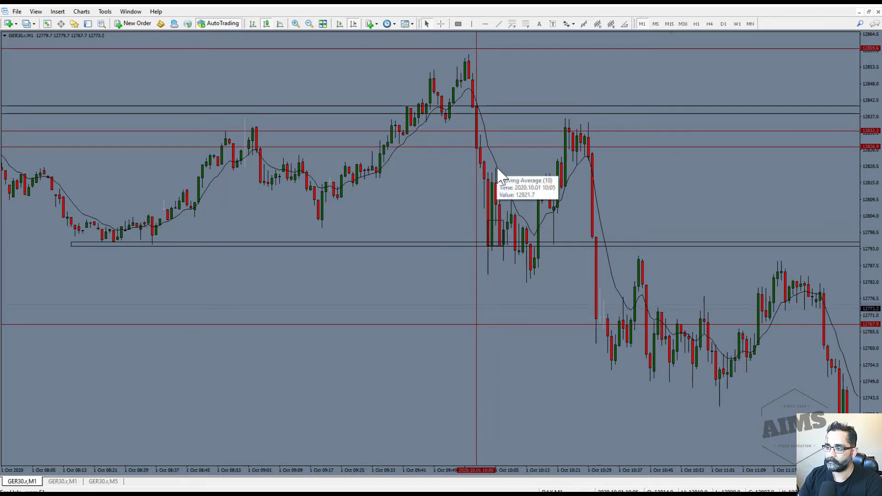
middle_click(494, 225)
drag(494, 226, 496, 174)
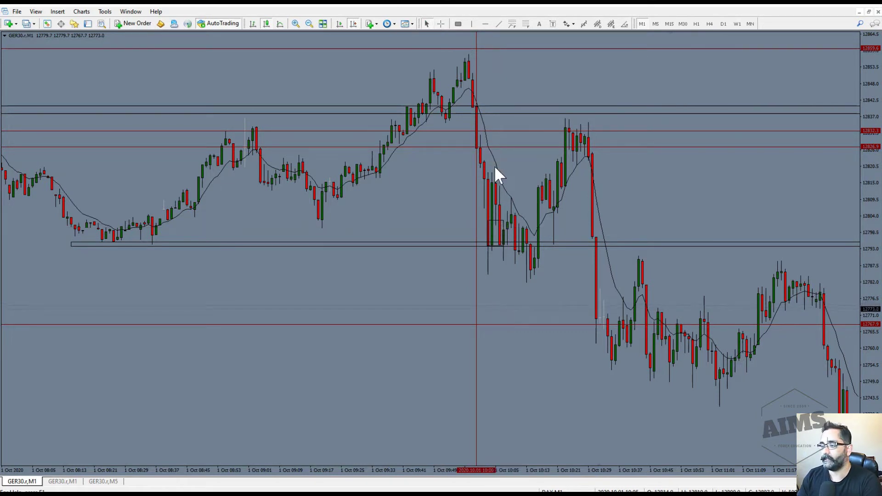